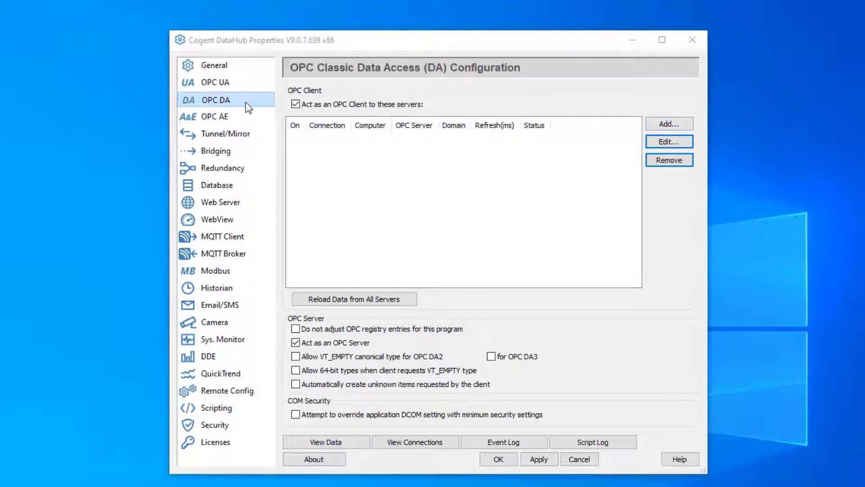
Add a connection named TOPServer to Toolbox OPC Power Server 6.9 with data domain topserver and update rate 100
click(663, 126)
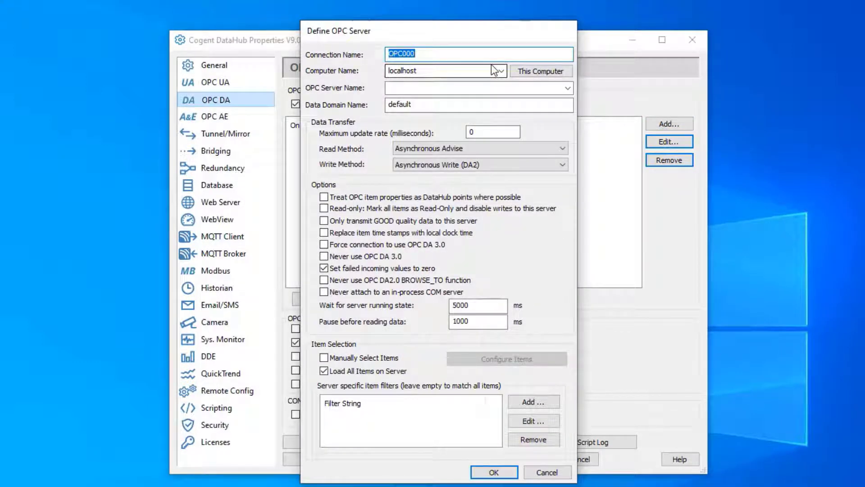
text(TOPServer)
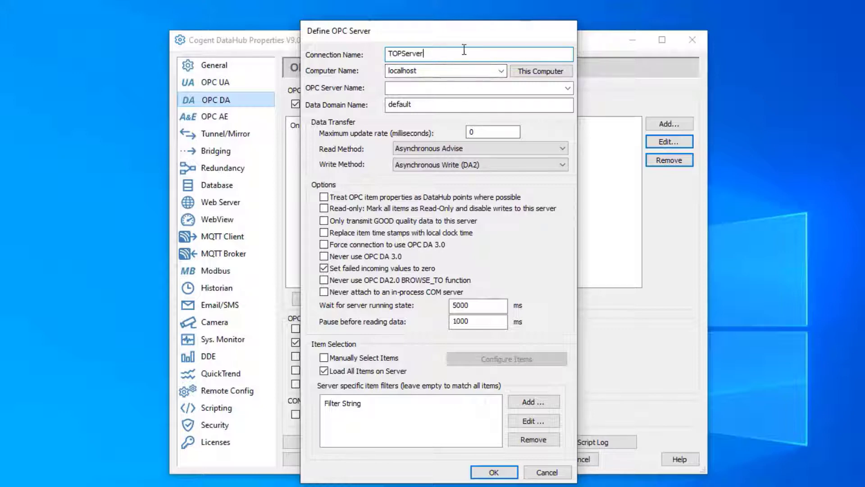
click(559, 88)
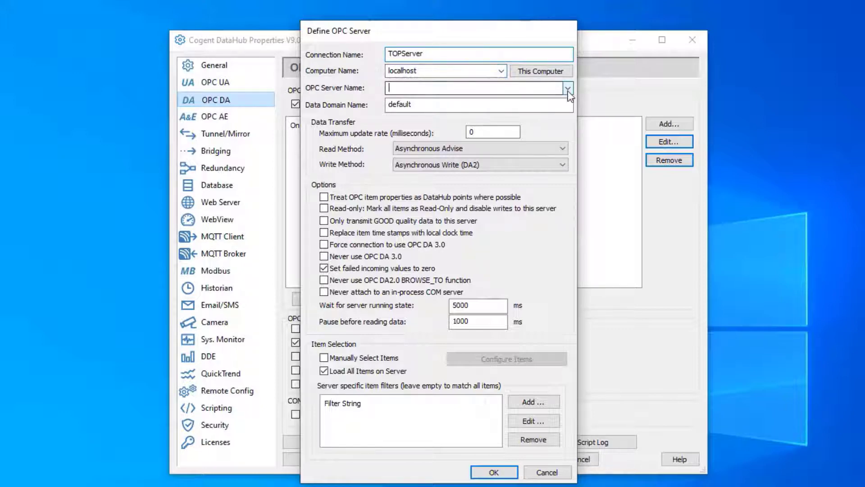
click(568, 89)
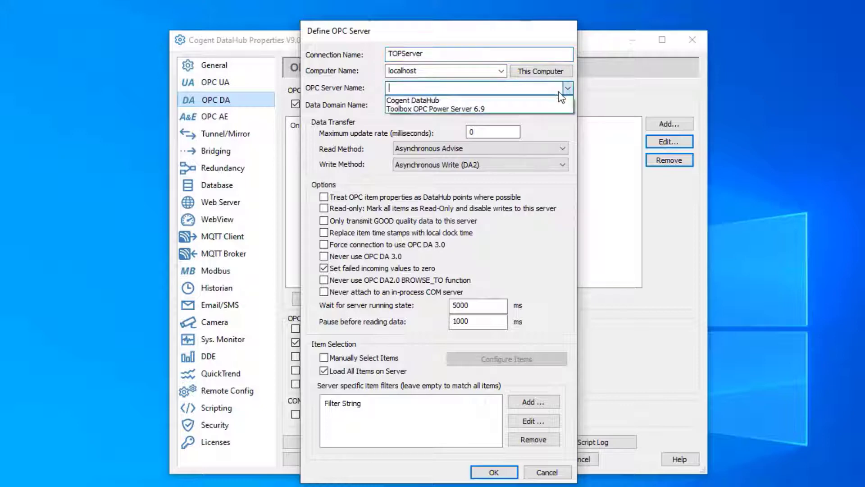
click(445, 106)
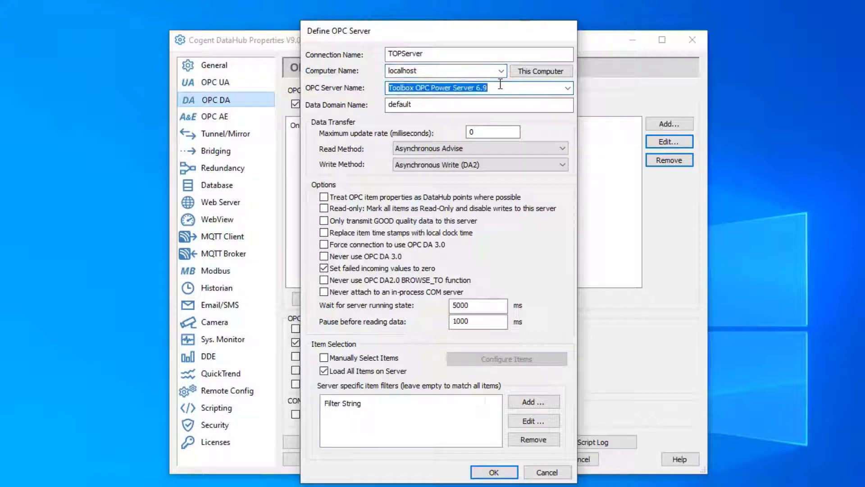
click(431, 106)
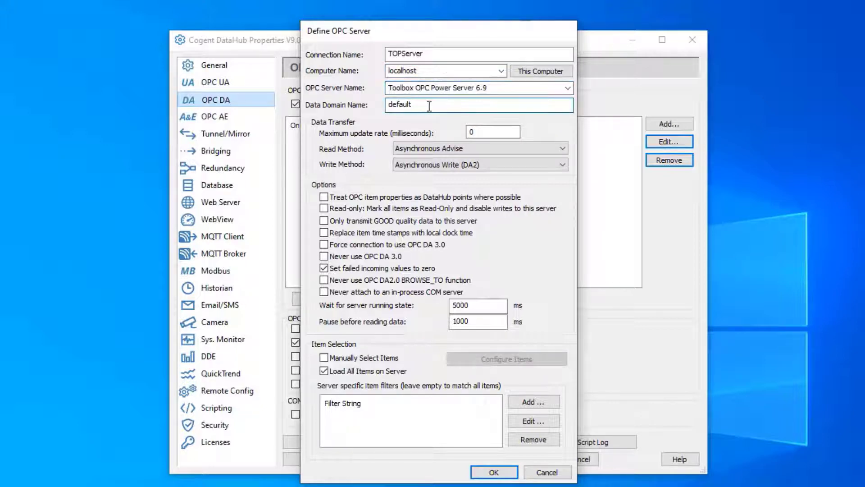
drag(429, 106, 377, 107)
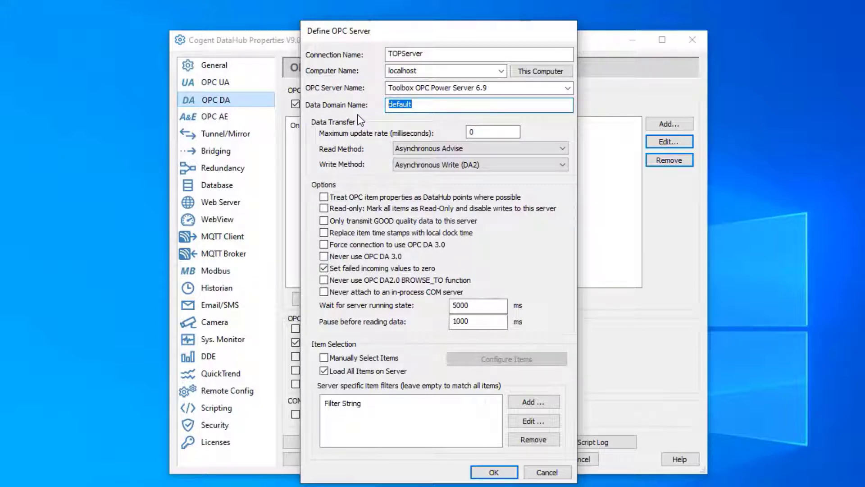
text(topserver)
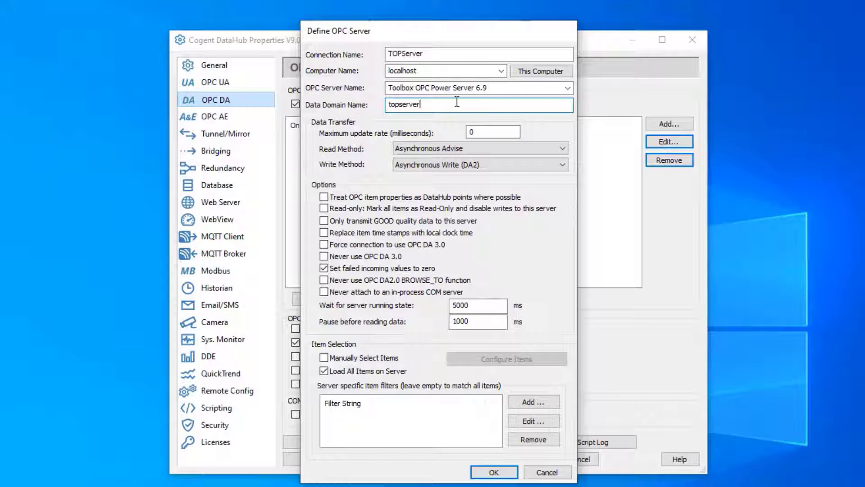
double_click(475, 130)
text(100)
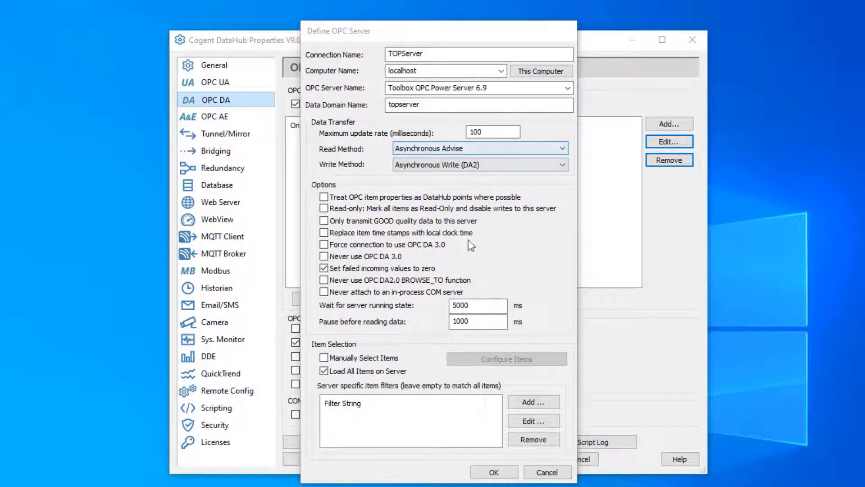
Switch to manual item selection without loading all items, and select Ramp1 through User4 under Simulation Examples > Functions
click(380, 358)
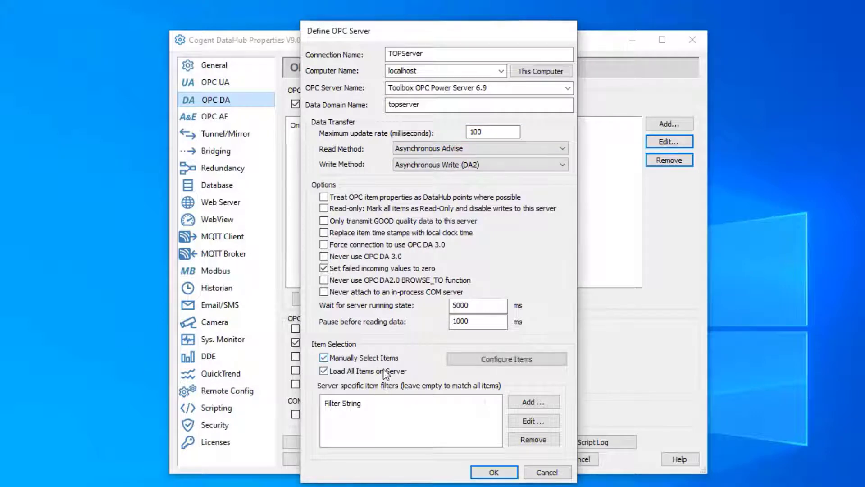
click(402, 372)
click(468, 361)
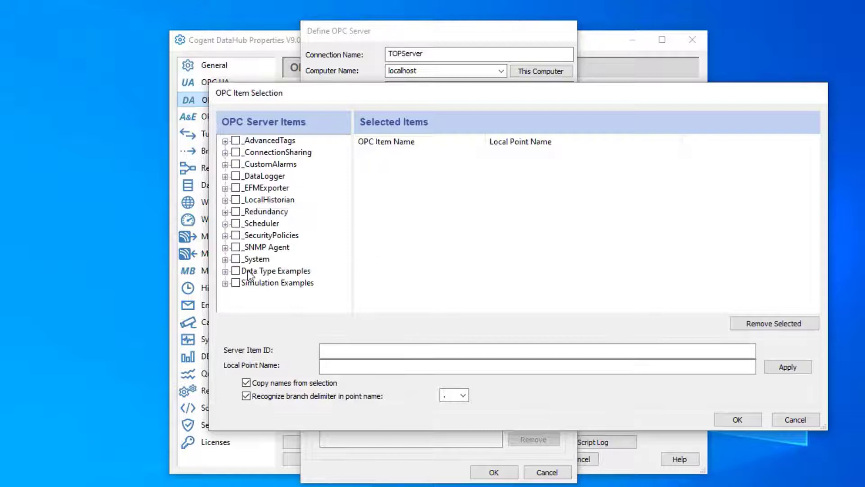
click(226, 285)
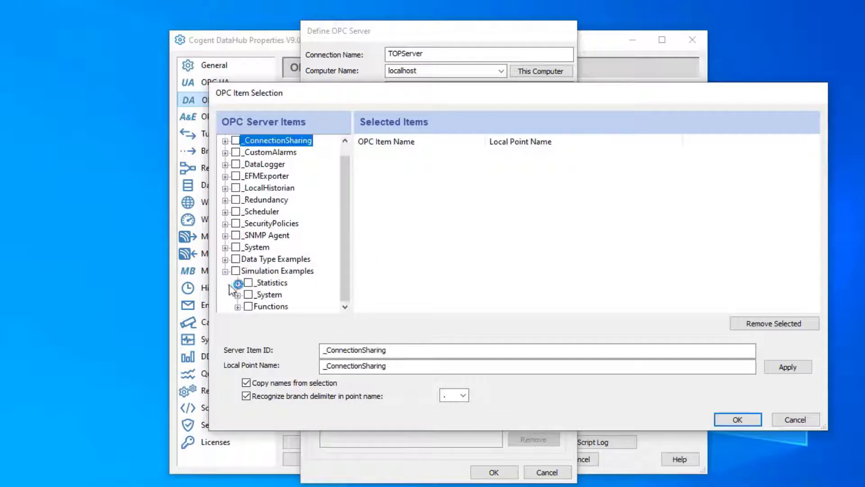
click(237, 307)
click(281, 164)
scroll(285, 252, down, 4)
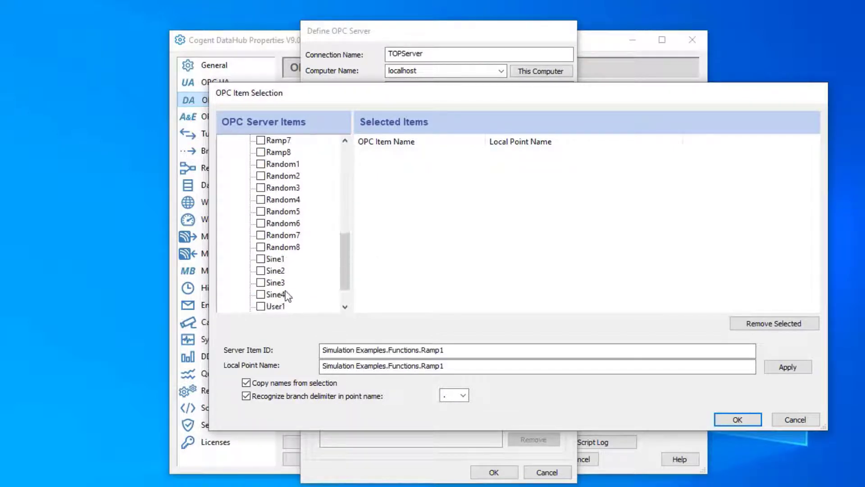
shift+click(276, 307)
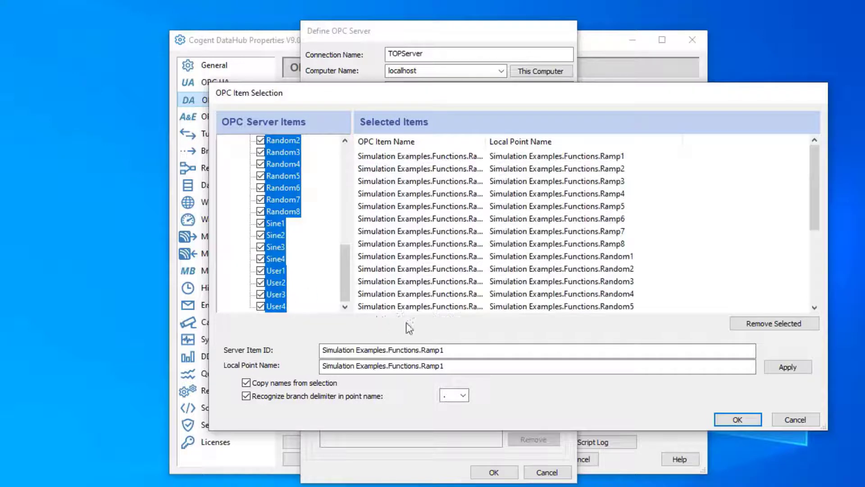
click(746, 418)
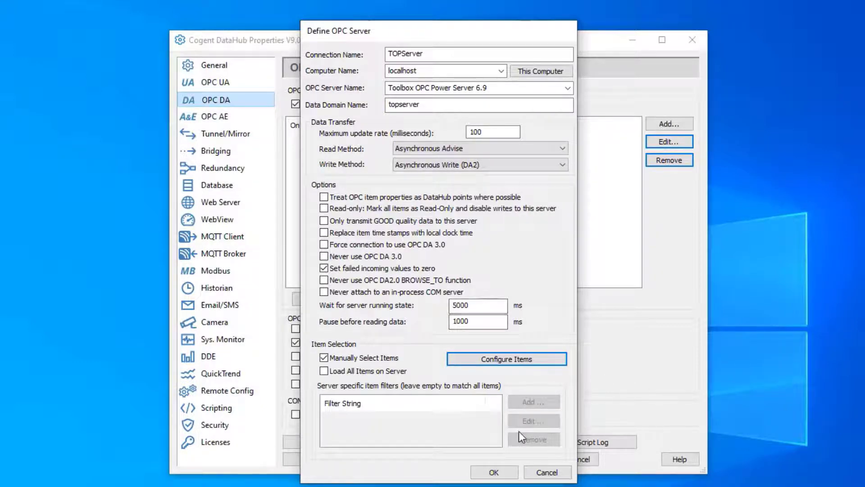
Save and apply the TOPServer connection, widening the Status column to confirm it is Running
click(507, 477)
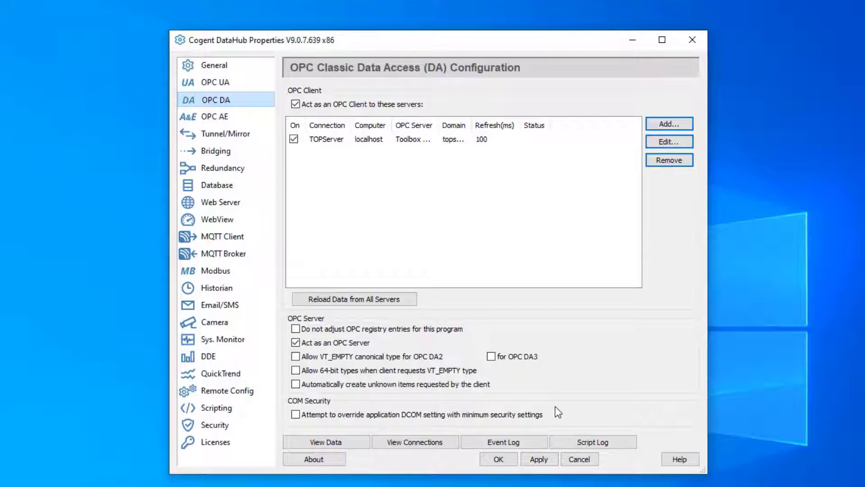
click(548, 459)
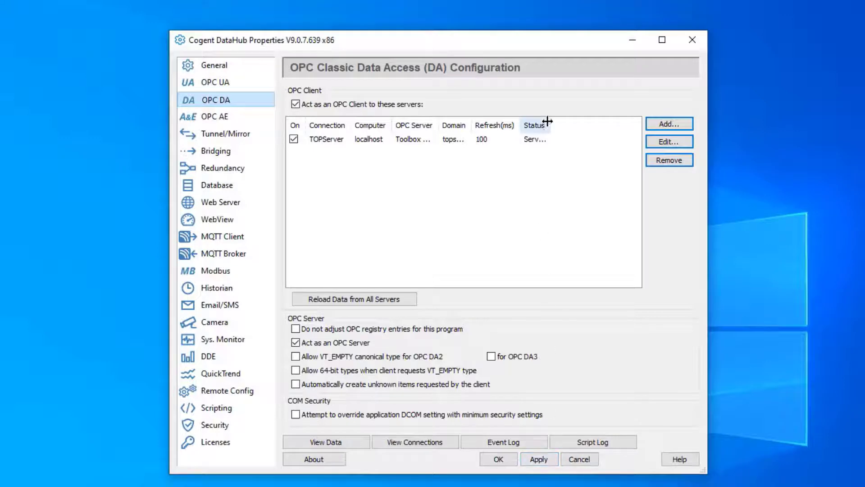
drag(548, 126, 596, 131)
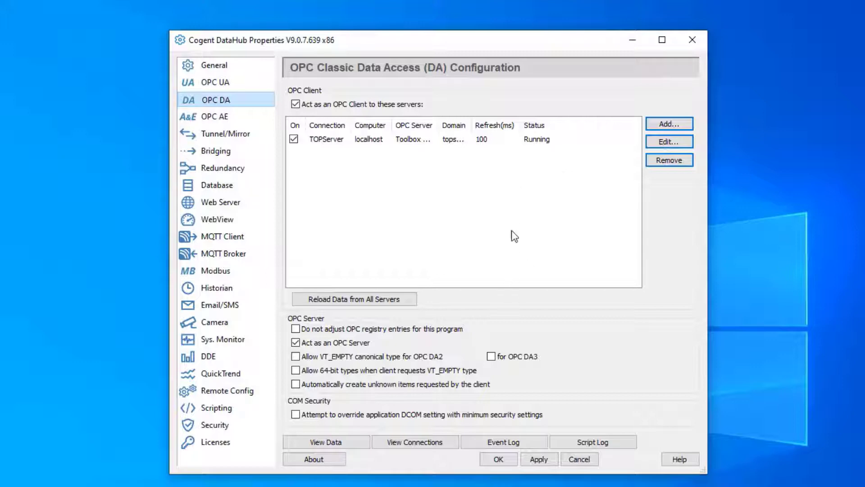
Browse the live data under topserver > Simulation Examples > Functions
click(344, 442)
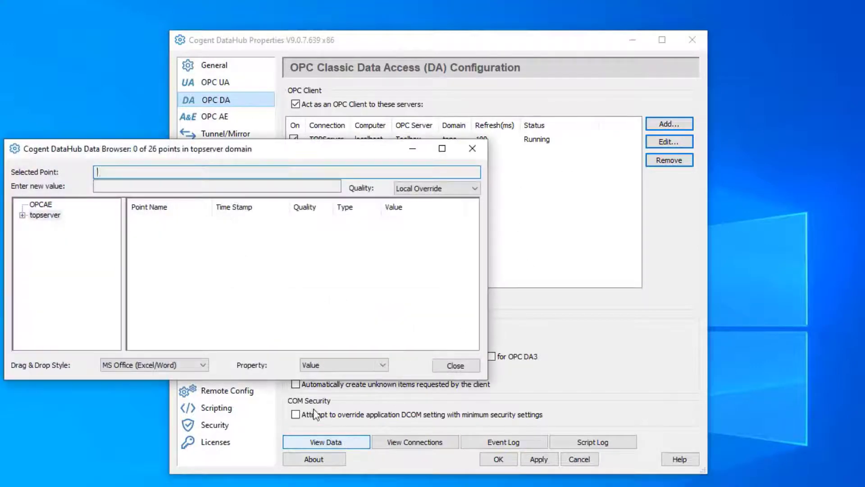
click(21, 215)
click(35, 225)
click(68, 236)
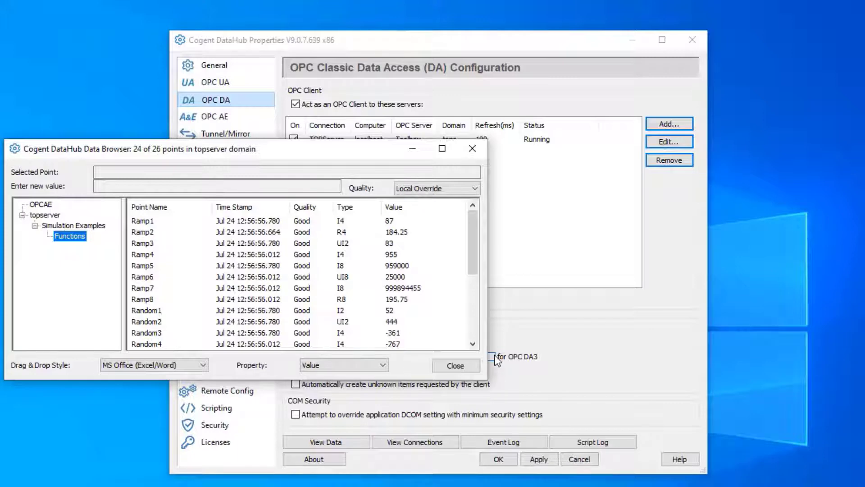
Copy the OPC UA opc.tcp endpoint address (port 51310) from DataHub's OPC UA settings
click(445, 369)
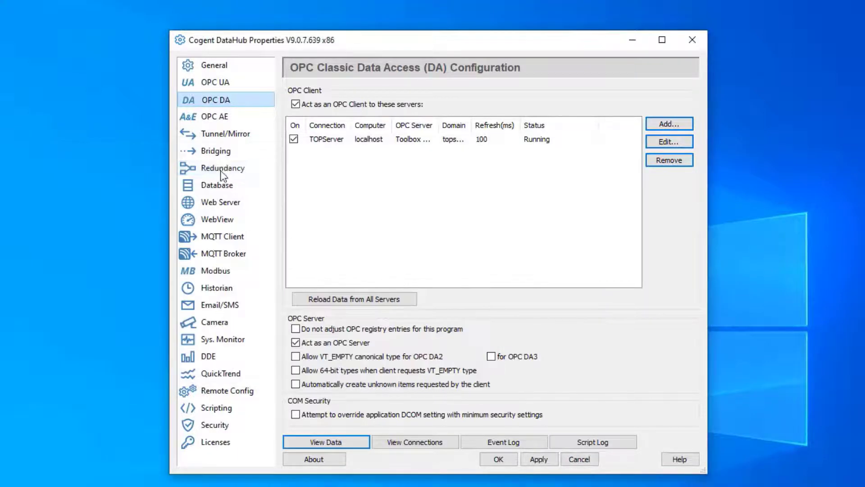
click(208, 83)
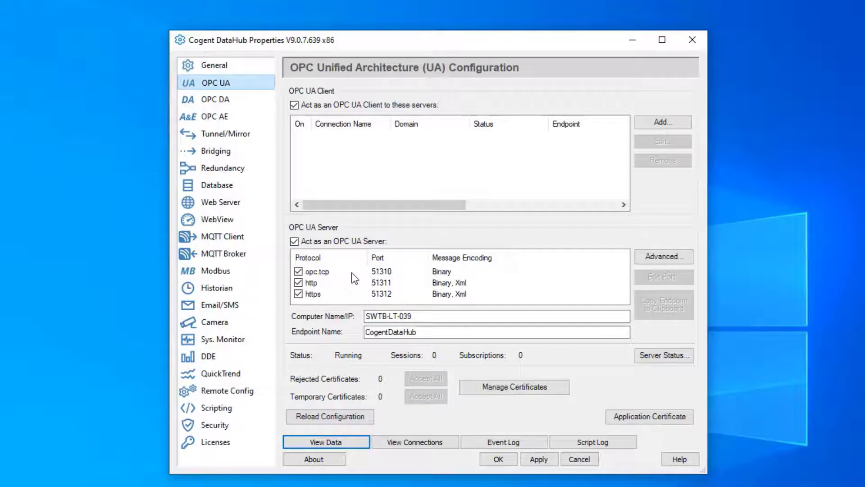
click(383, 273)
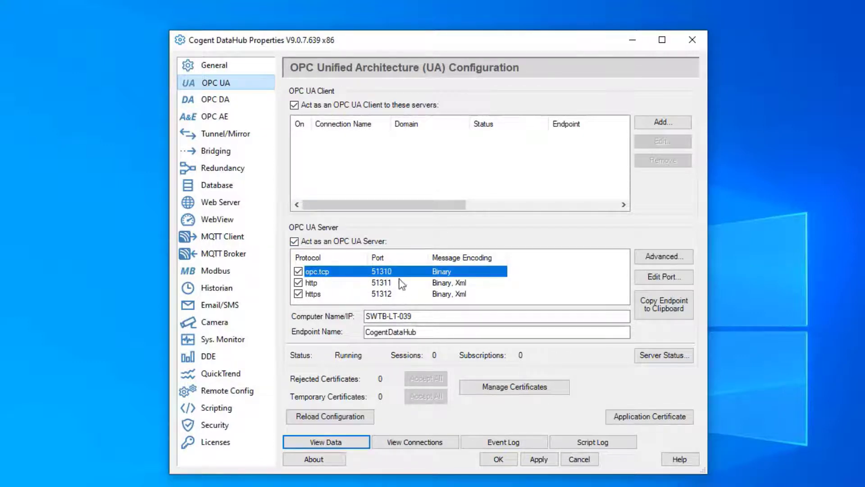
click(653, 307)
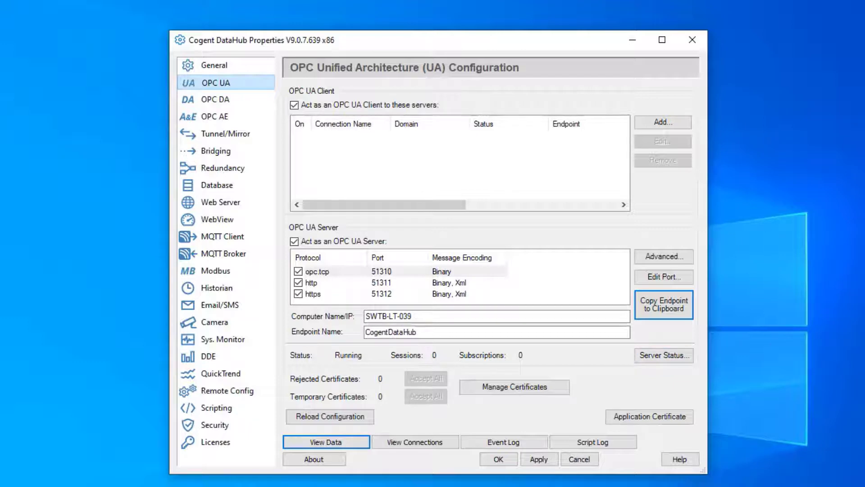
Add a UaExpert server named Testing using the pasted DataHub opc.tcp endpoint on port 51310
drag(599, 44, 205, 13)
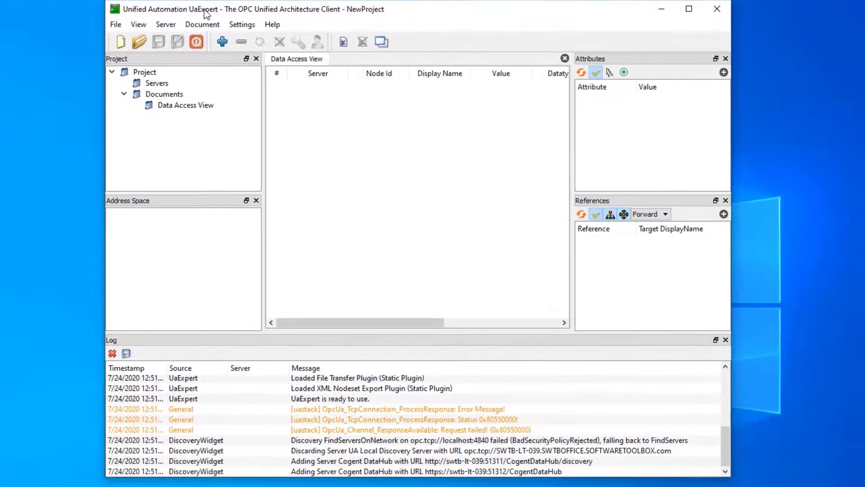
click(226, 45)
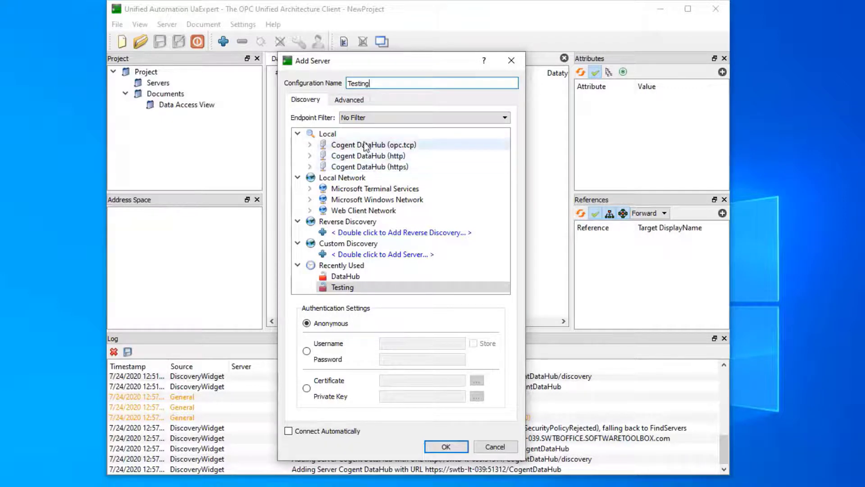
click(347, 99)
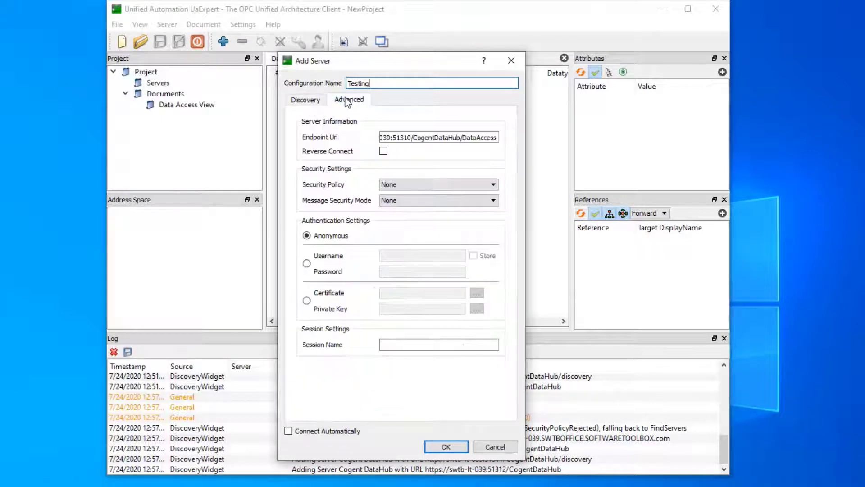
triple_click(423, 131)
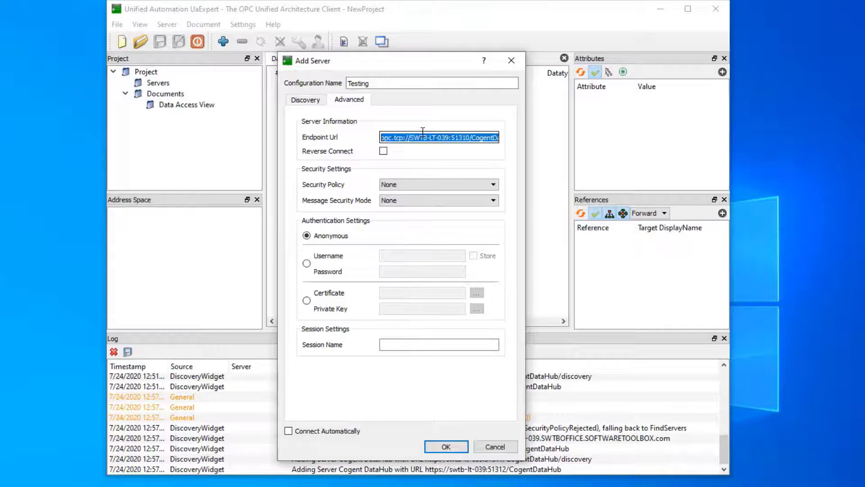
key(End)
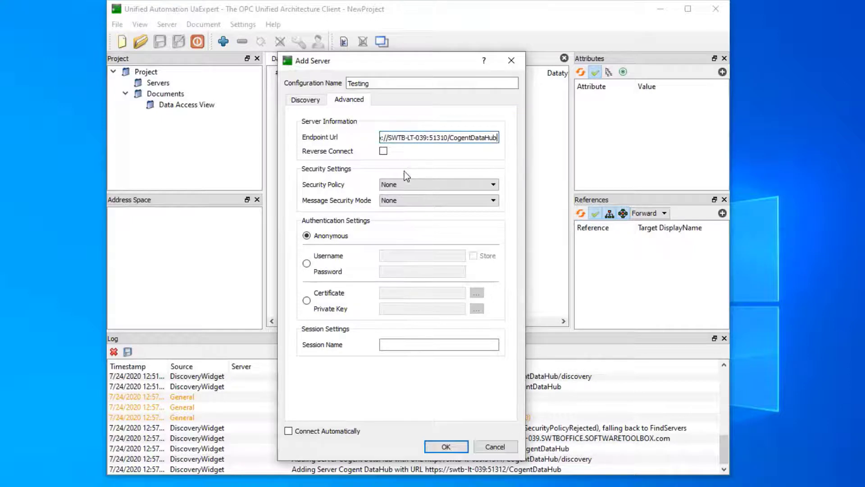
click(379, 84)
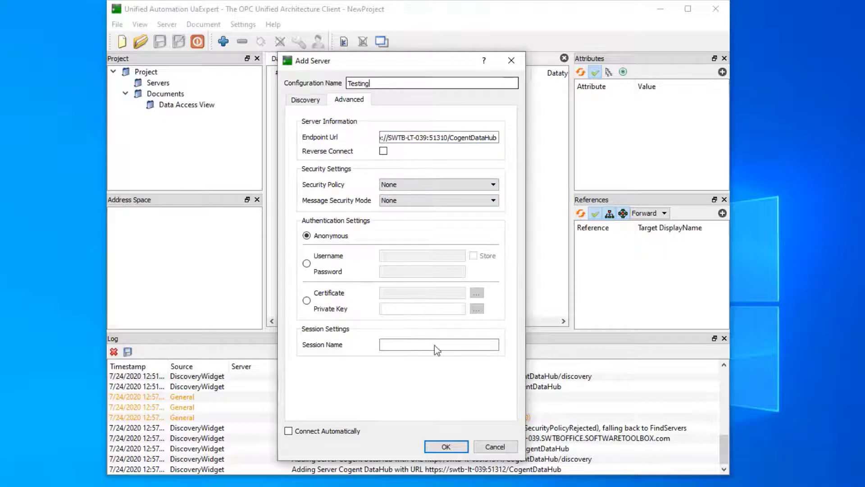
Confirm the Testing server and connect to it from the Project tree
click(446, 447)
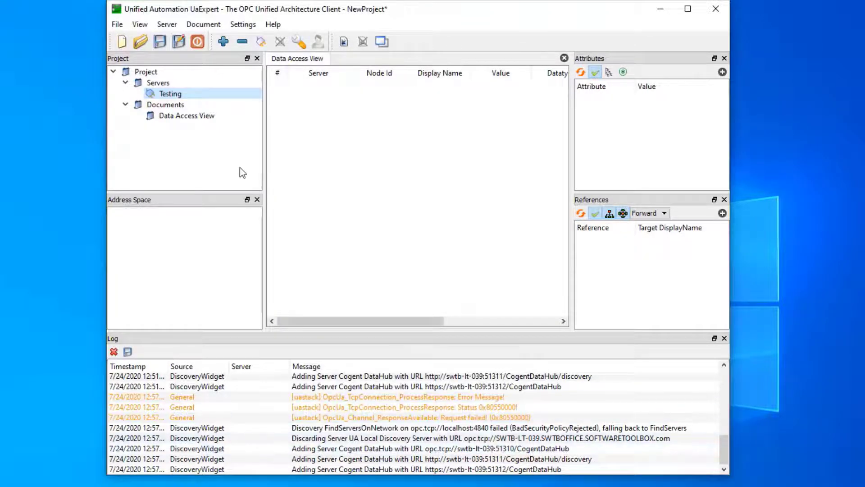
right_click(179, 95)
click(195, 111)
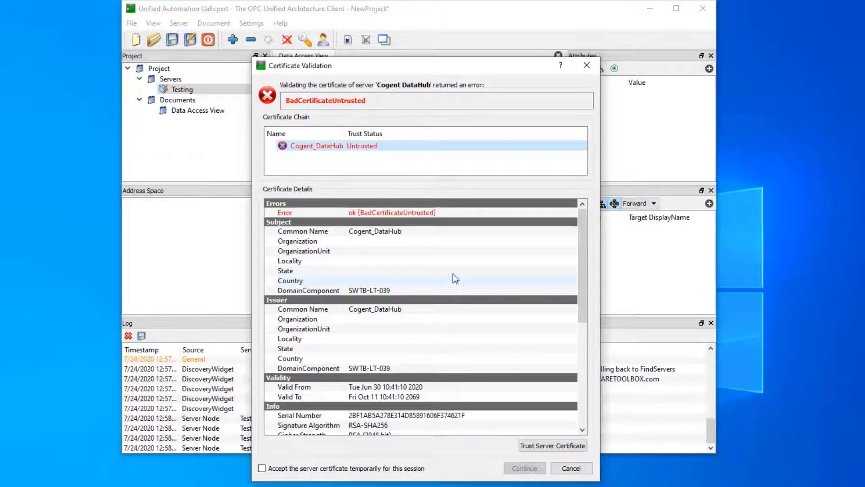
Trust the Cogent_DataHub server certificate and continue connecting
click(545, 445)
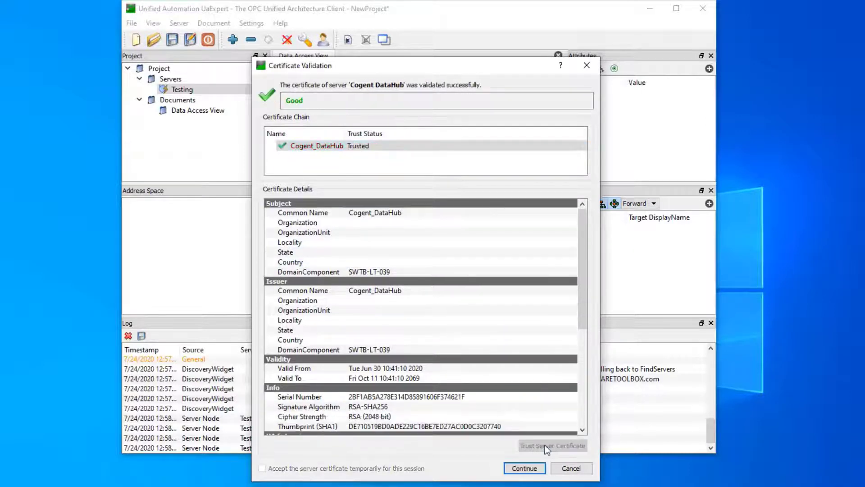
click(525, 468)
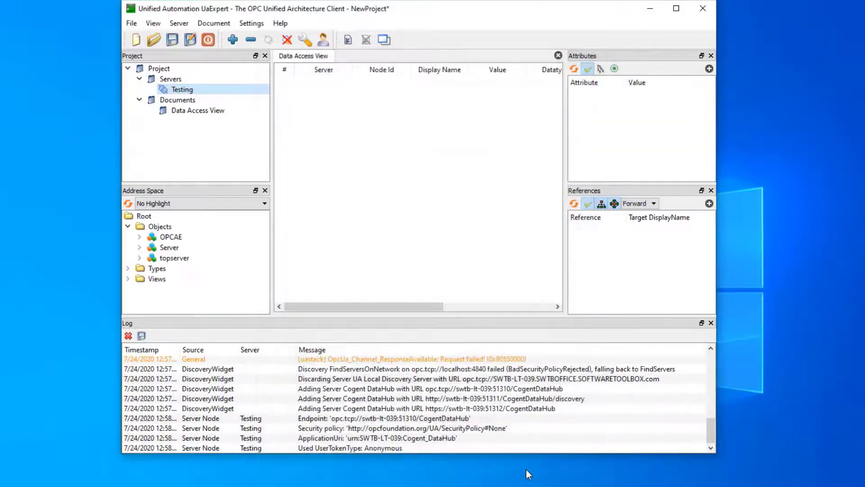
Verify the trusted Cogent_DataHub certificate in UaExpert's certificate manager
click(251, 24)
click(282, 65)
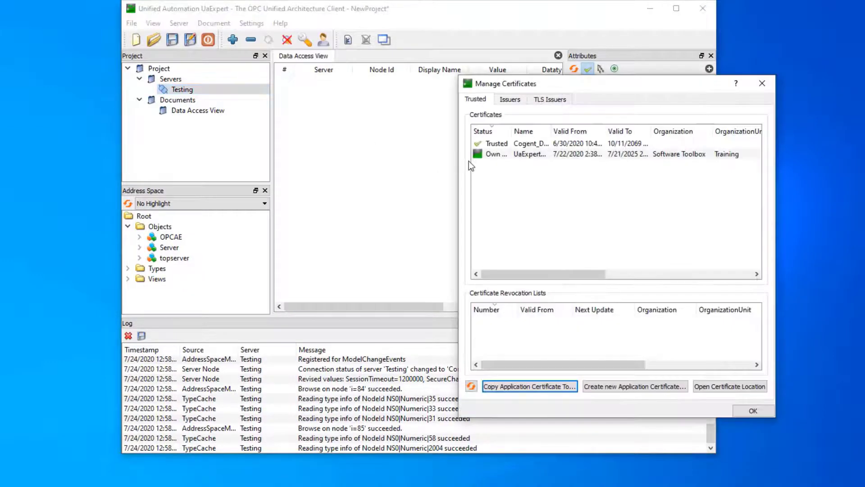
click(534, 145)
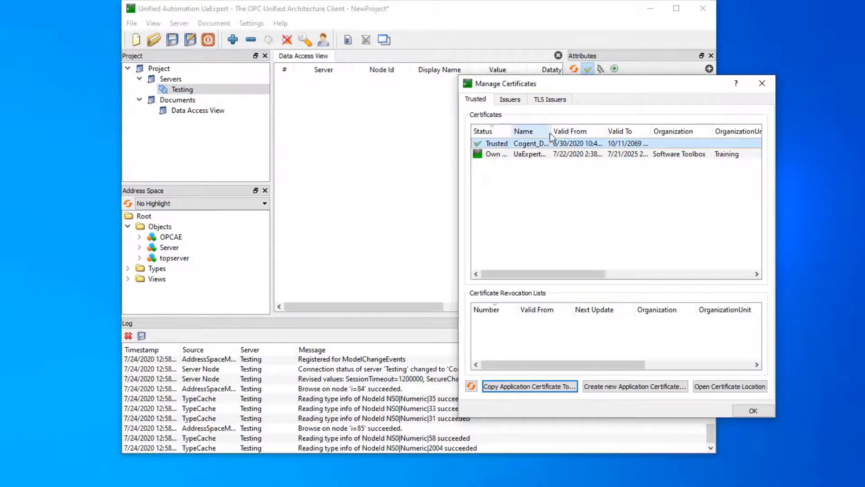
drag(550, 133, 591, 133)
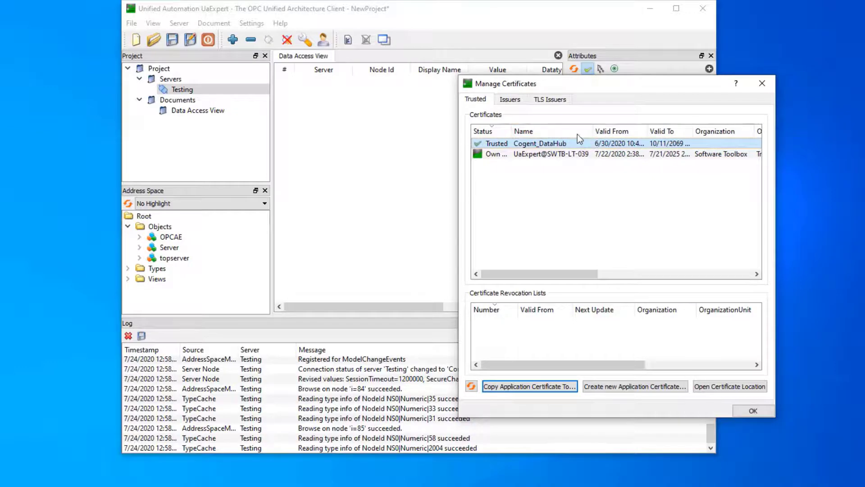
click(763, 83)
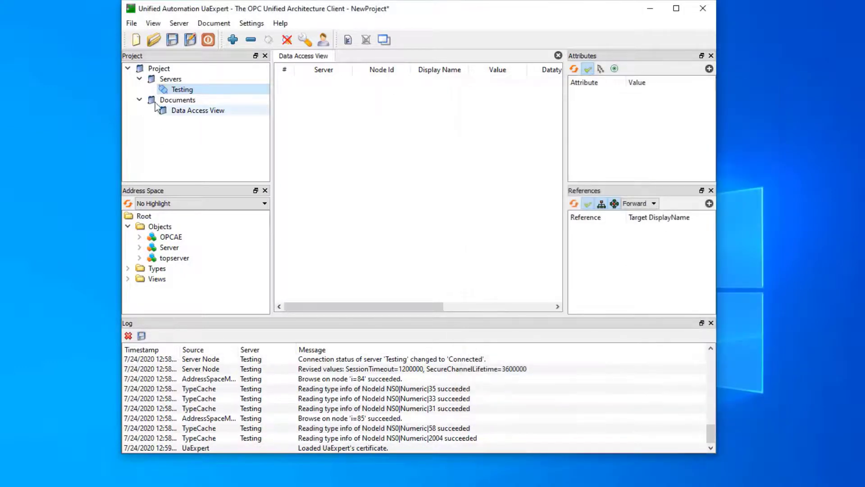
Add Ramp1 and Ramp2 from topserver > Simulation Examples > Functions to the Data Access View
click(139, 258)
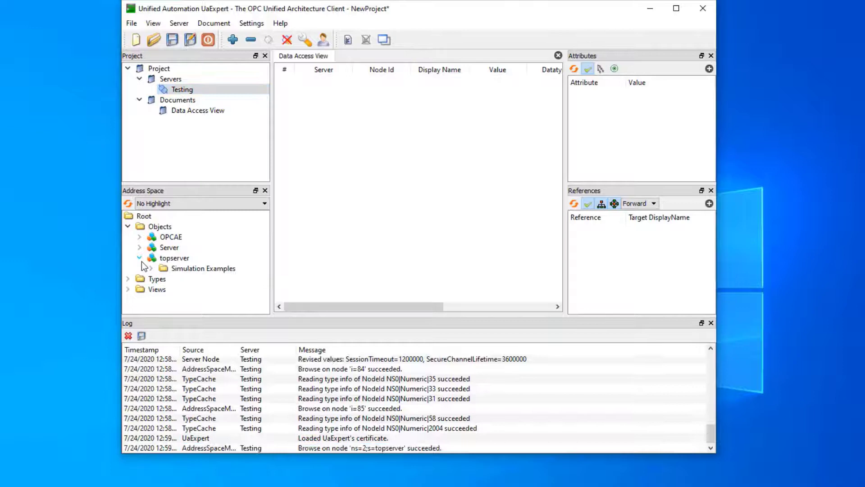
click(152, 268)
double_click(167, 280)
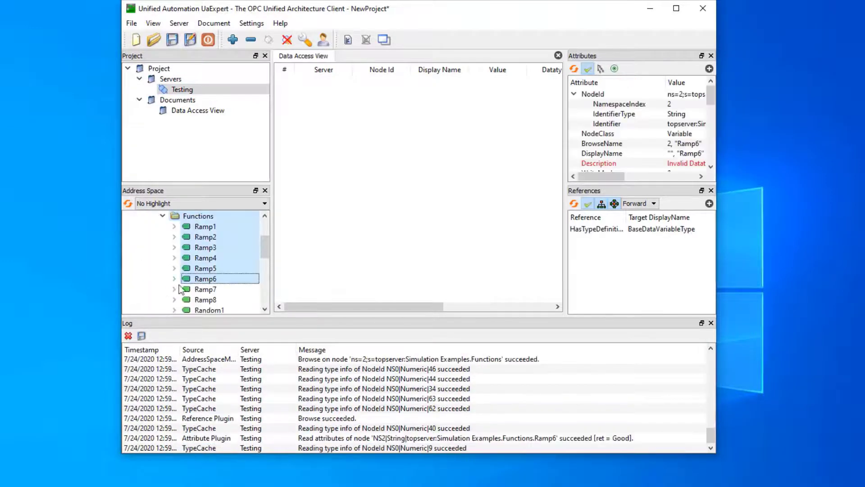
click(212, 227)
drag(222, 227, 372, 136)
drag(212, 238, 368, 152)
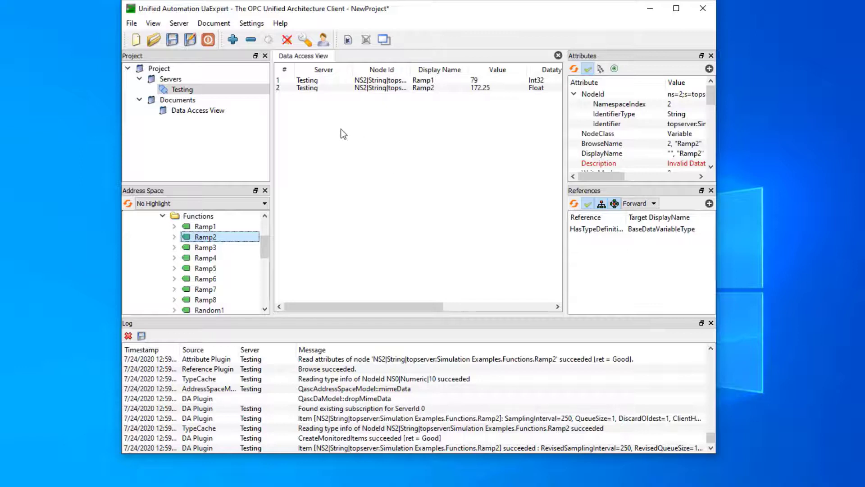
Disconnect from Testing and delete the Ramp1 and Ramp2 rows from the Data Access View
click(208, 92)
right_click(207, 90)
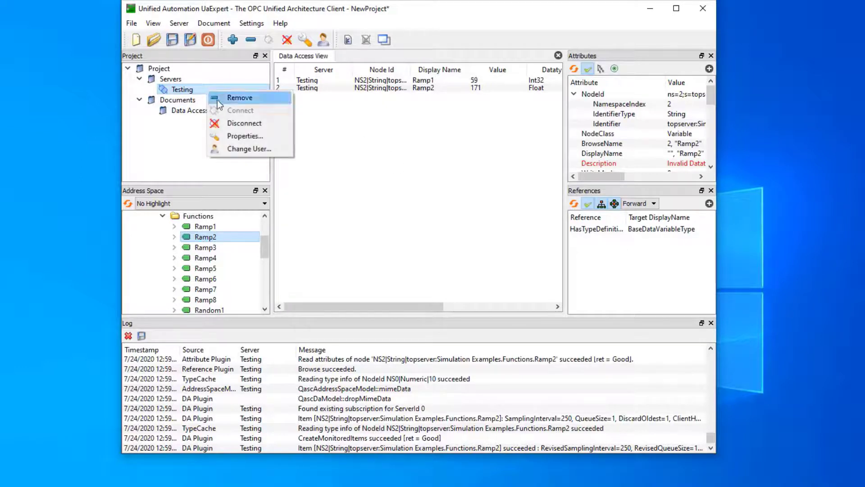
click(247, 121)
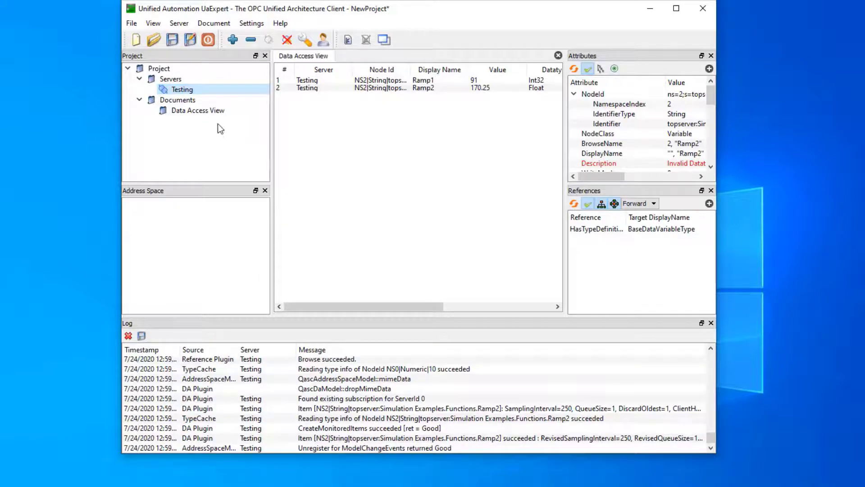
click(322, 82)
key(Delete)
click(320, 82)
key(Delete)
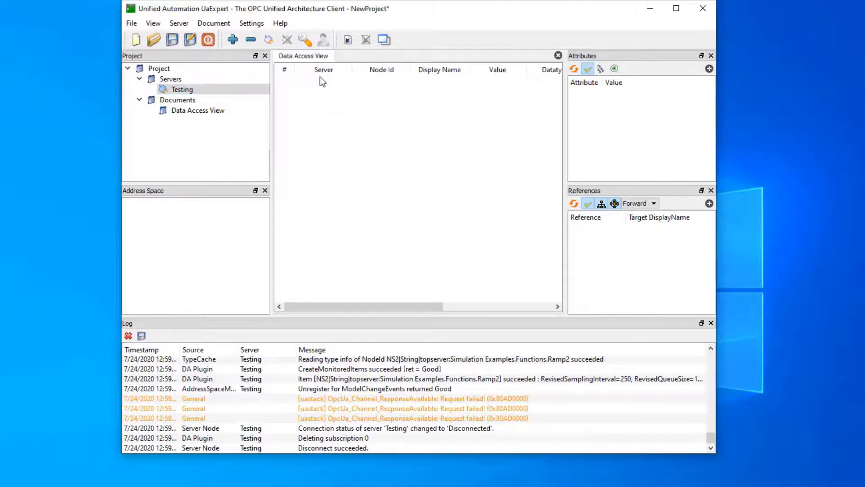
Set Testing's security policy to Basic256Sha256 with Sign & Encrypt
right_click(201, 90)
click(243, 134)
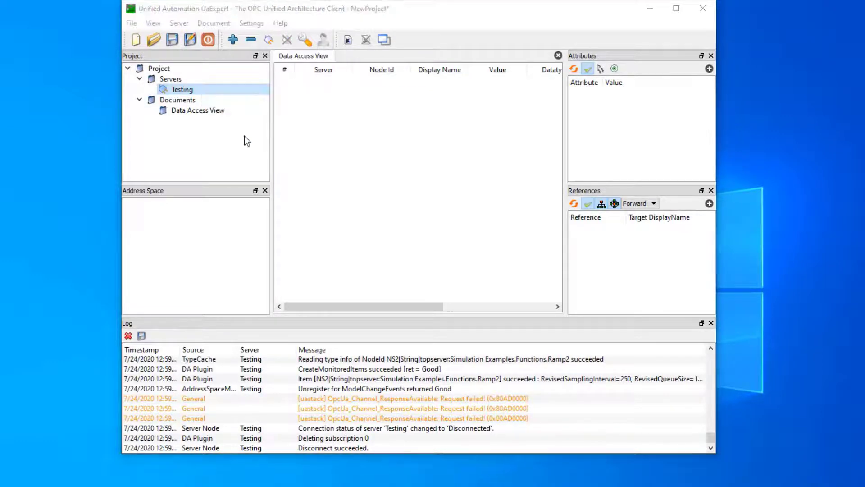
click(469, 213)
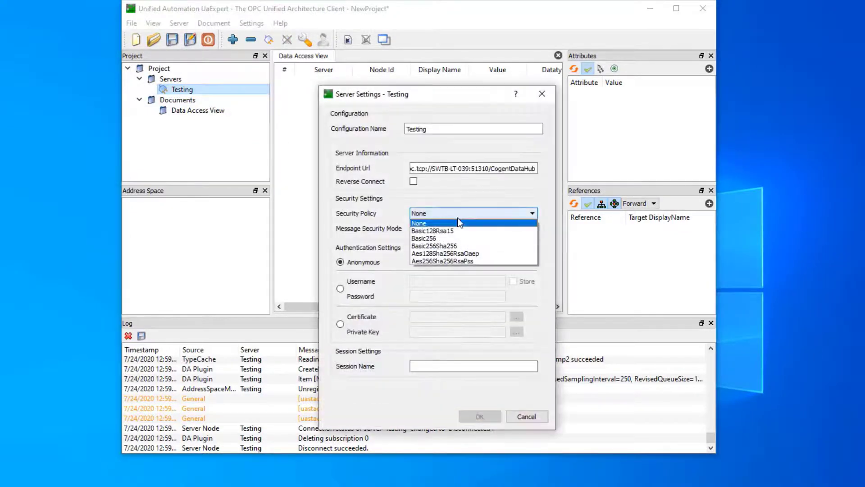
click(459, 245)
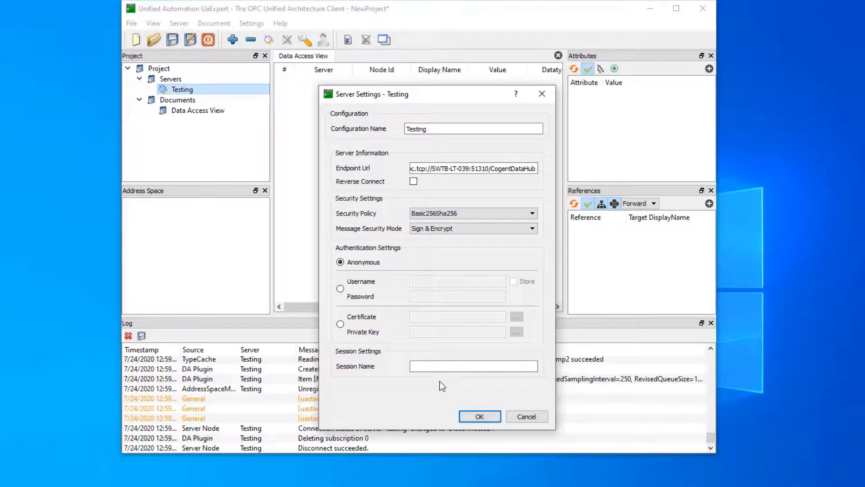
click(480, 417)
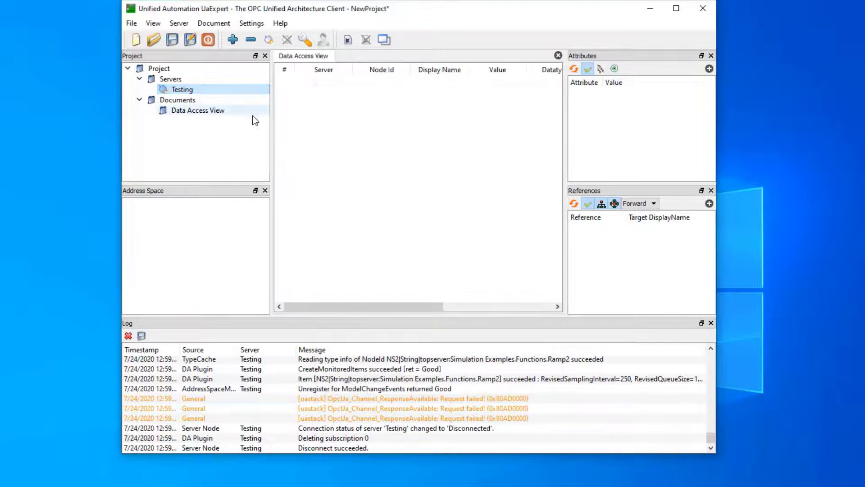
Reconnect Testing securely, then accept the rejected UaExpert certificate in DataHub's certificate manager
right_click(201, 91)
click(232, 109)
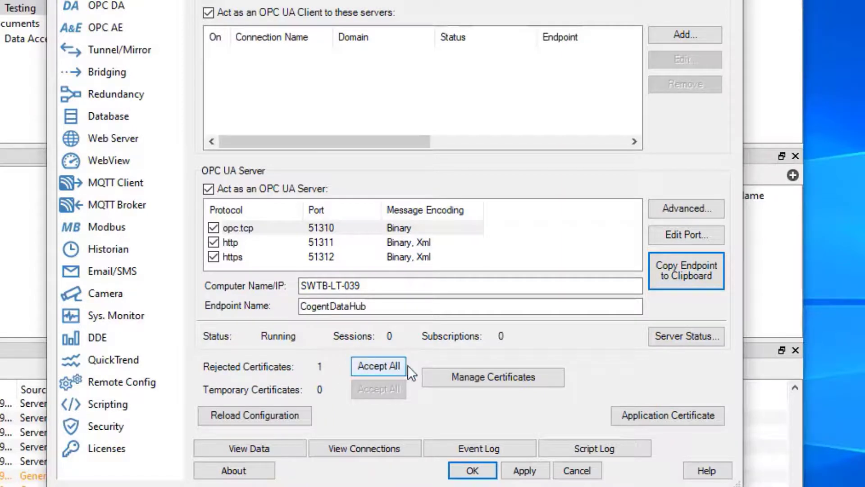
click(452, 376)
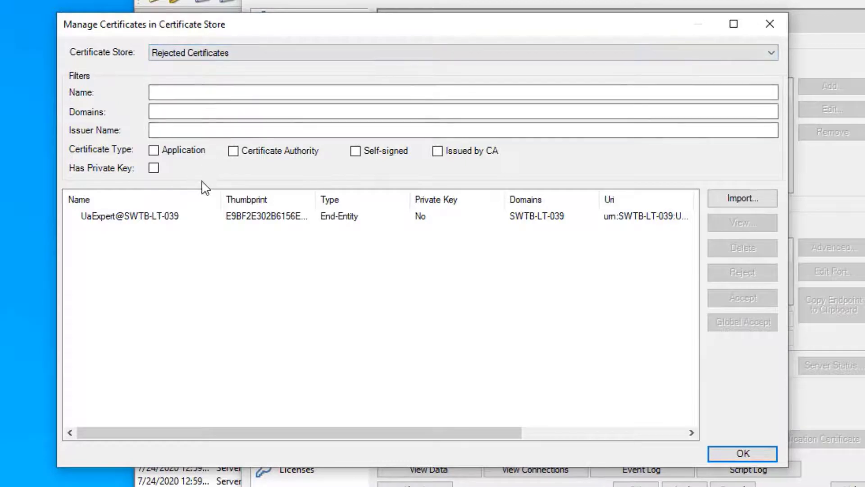
click(133, 219)
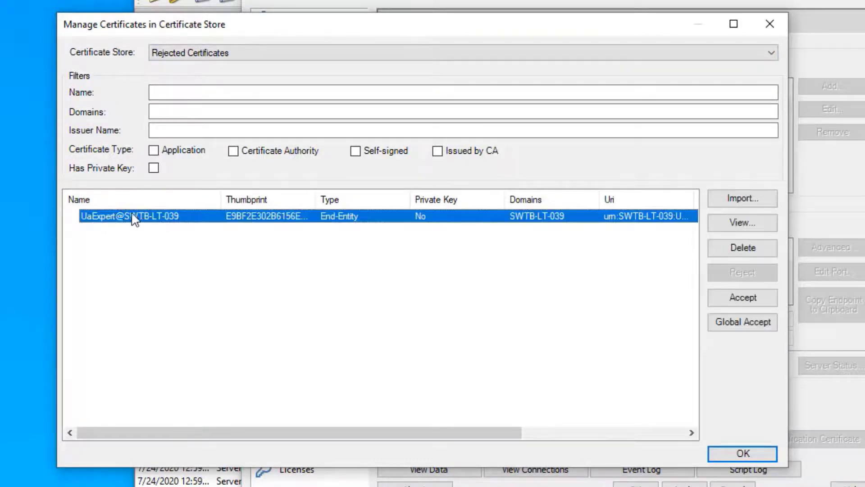
click(742, 299)
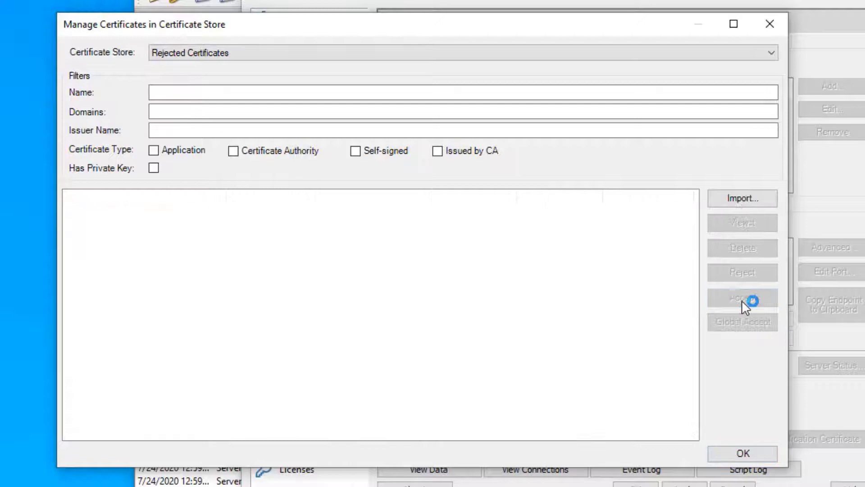
click(739, 459)
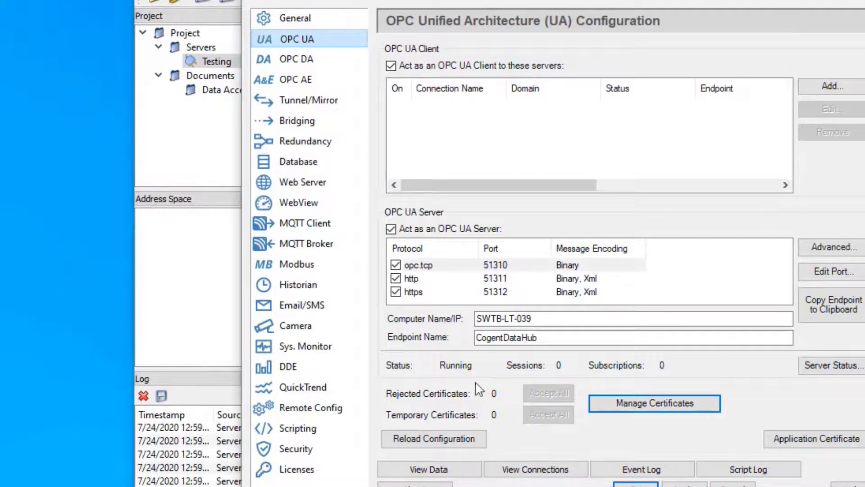
click(663, 405)
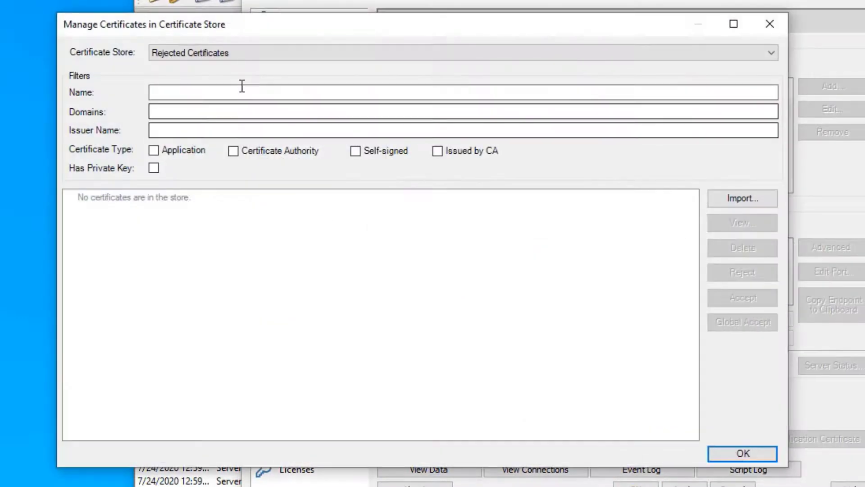
click(210, 53)
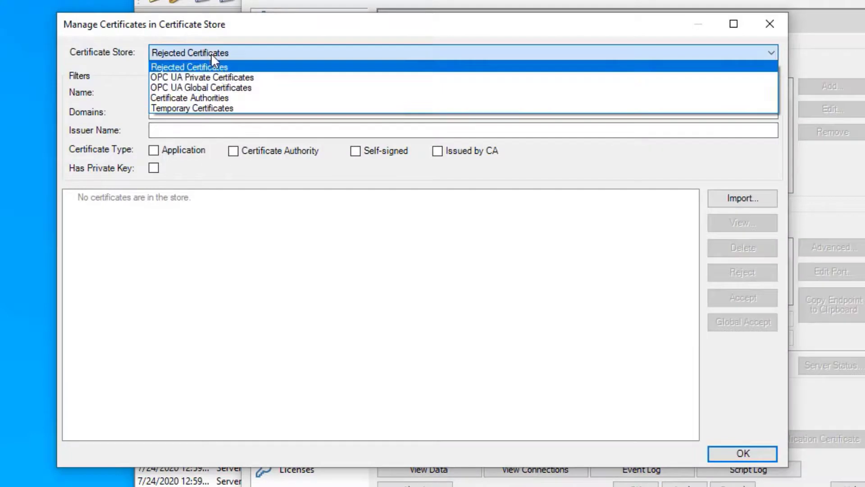
click(228, 77)
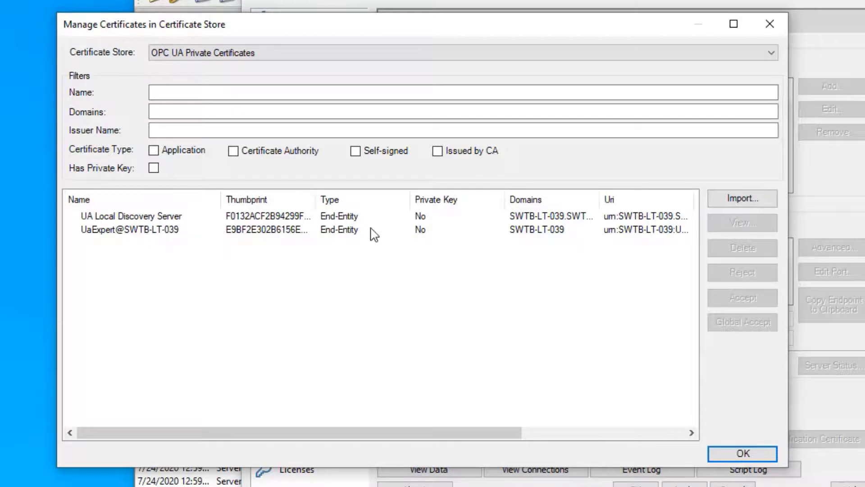
click(756, 457)
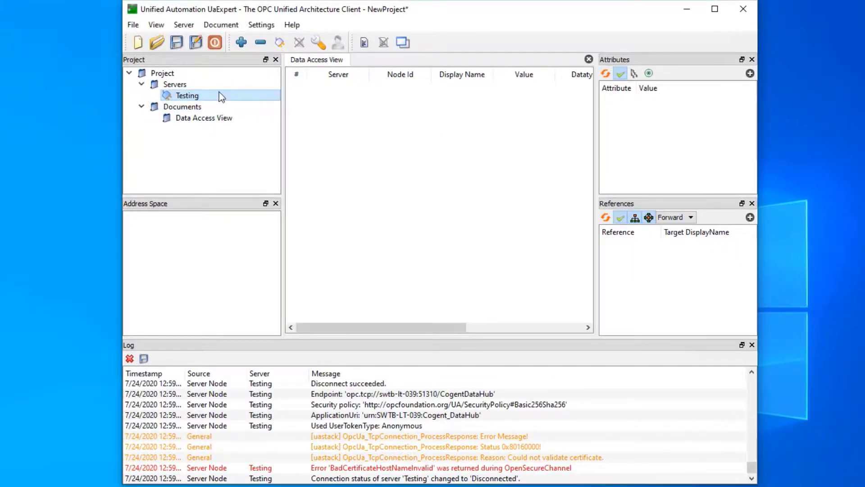
Reconnect to the Testing server and monitor Ramp1 from topserver > Simulation Examples > Functions in the Data Access View
right_click(220, 93)
click(250, 113)
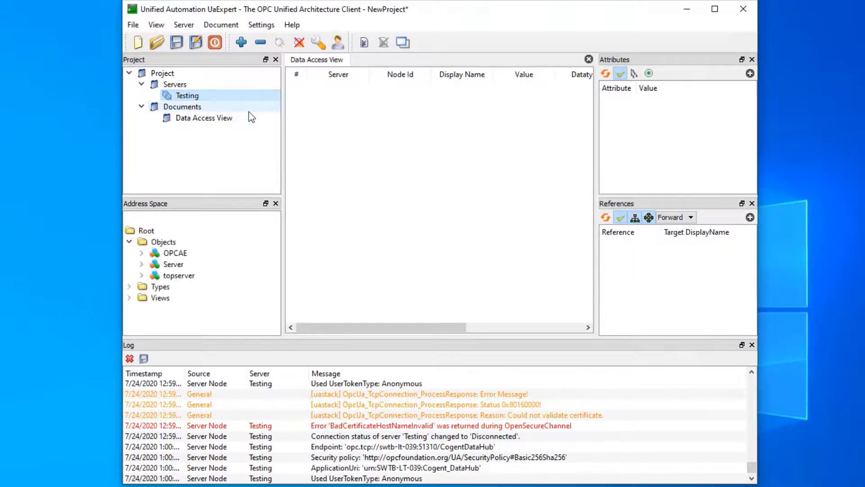
click(142, 276)
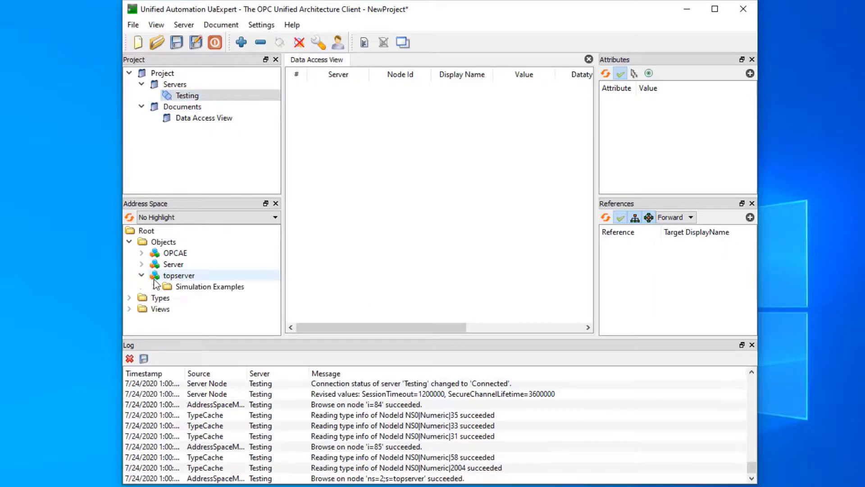
click(161, 227)
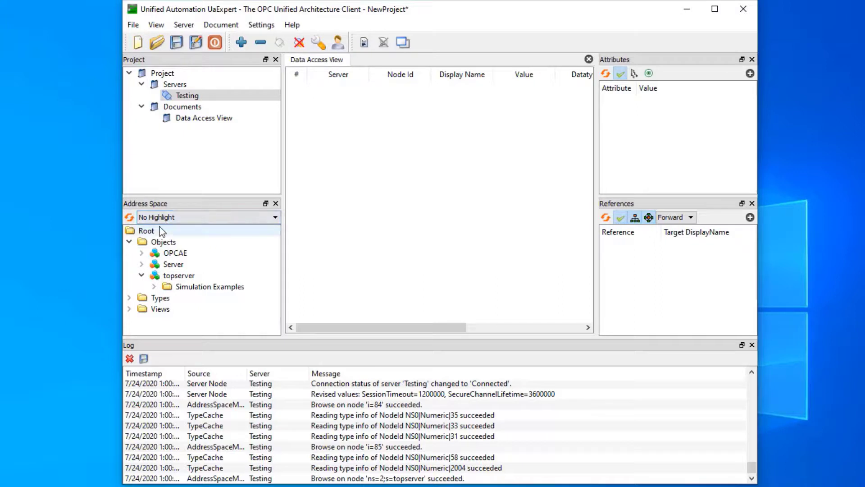
click(154, 286)
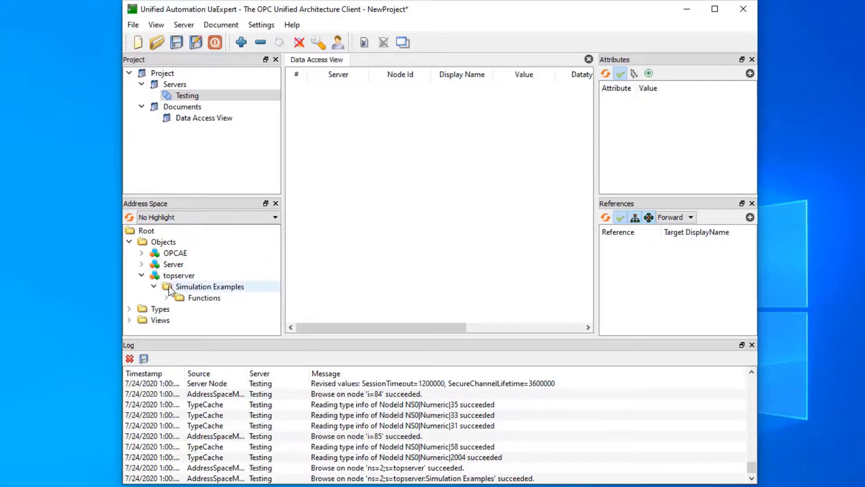
click(167, 298)
drag(209, 241, 397, 165)
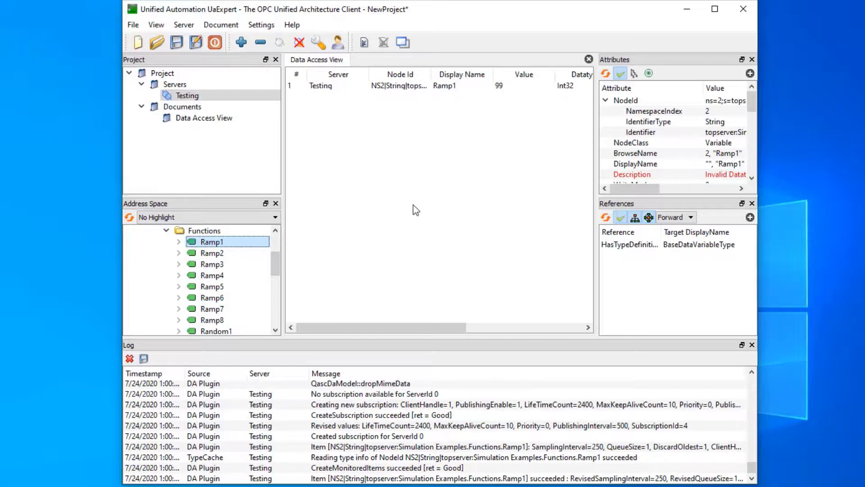